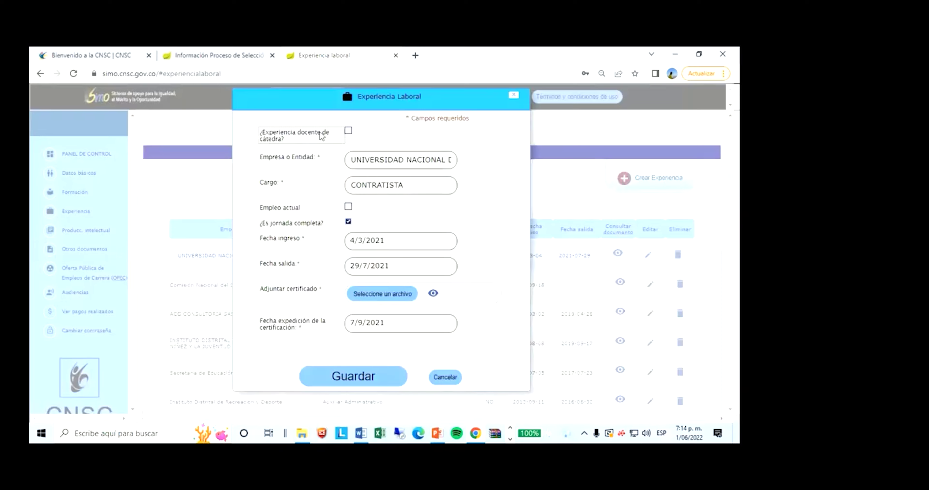
- Enable the "¿Experiencia docente de cátedra?" option to examine the total hours worked field, and leave the option disabled again
{"action": "left_click", "coordinate": [348, 132]}
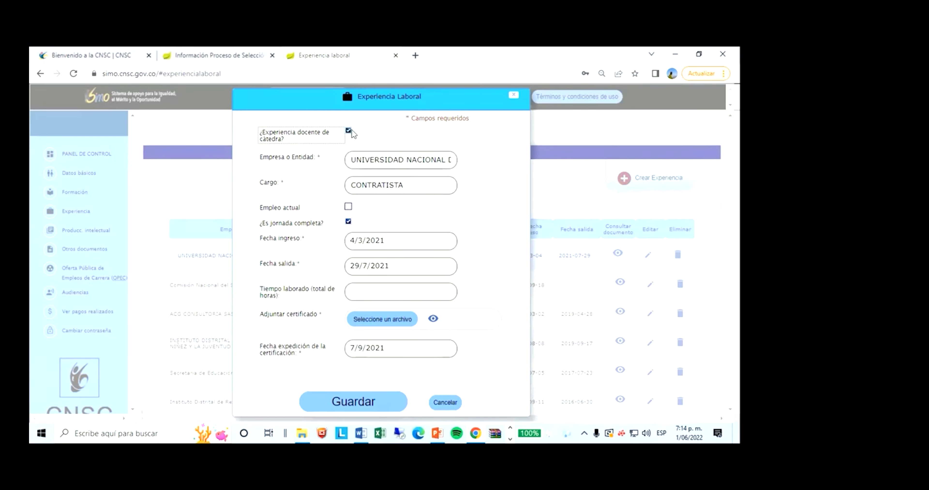
{"action": "left_click", "coordinate": [362, 290]}
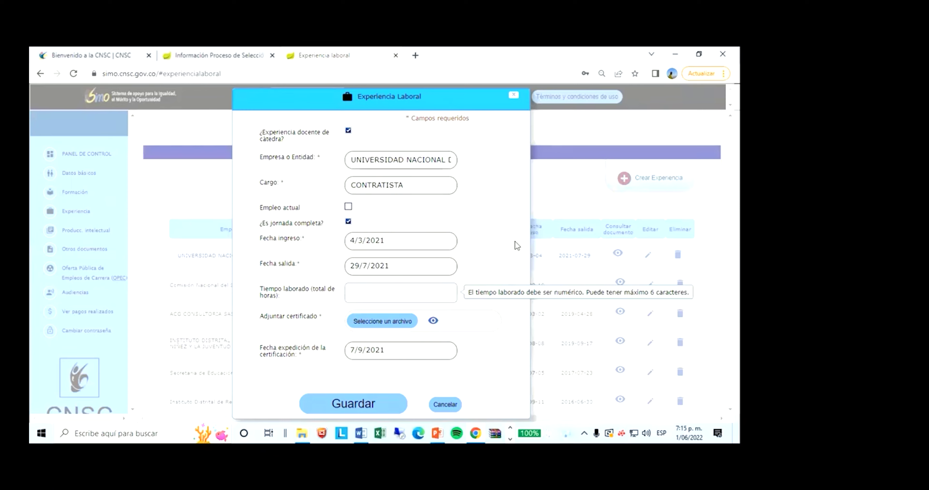
{"action": "left_click", "coordinate": [348, 132]}
{"action": "left_click", "coordinate": [348, 131]}
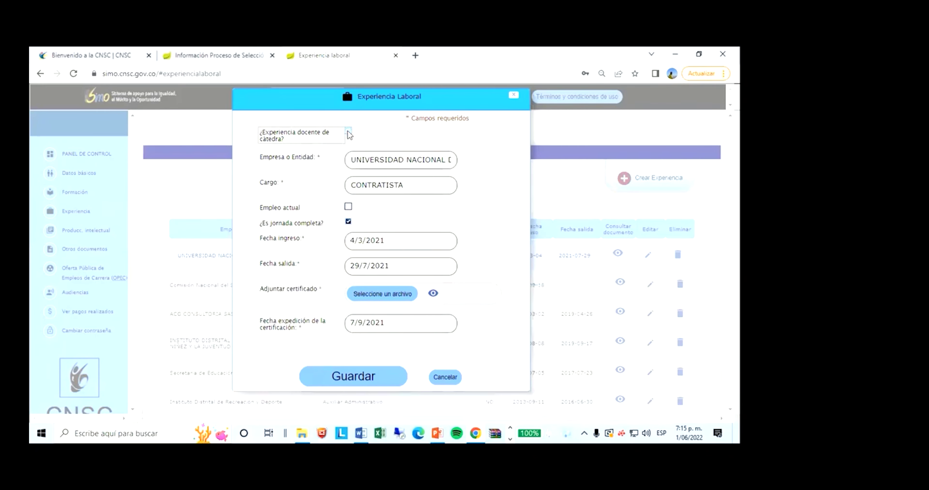
{"action": "left_click", "coordinate": [348, 131]}
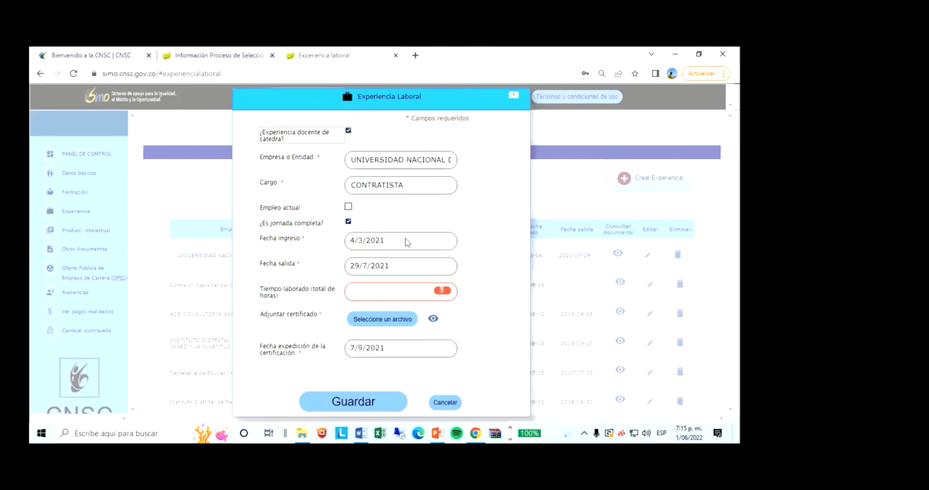
{"action": "left_click", "coordinate": [348, 132]}
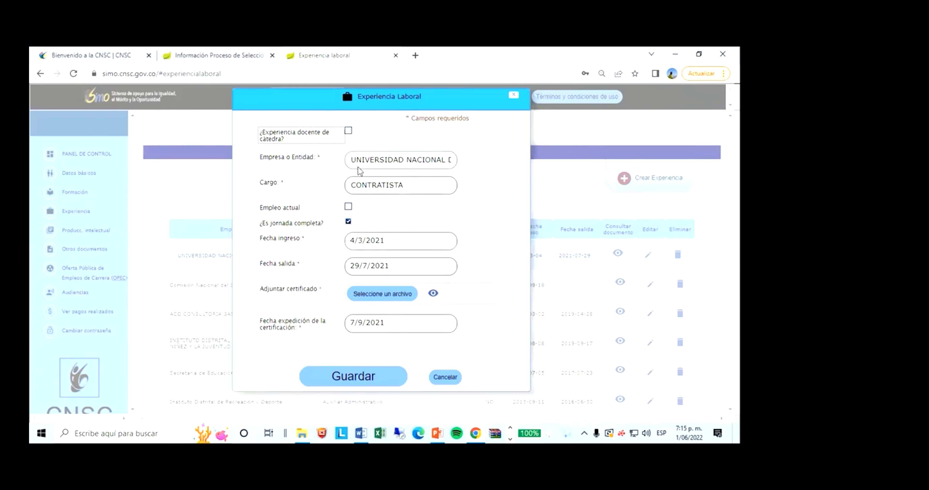
- Go through the company and position fields, and toggle the "Empleo actual" option on and back off
{"action": "left_click", "coordinate": [377, 160]}
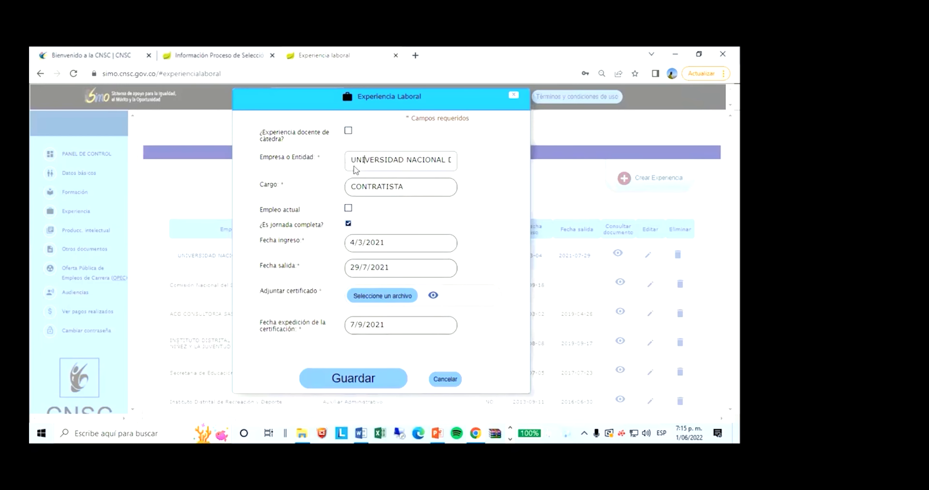
{"action": "double_click", "coordinate": [400, 183]}
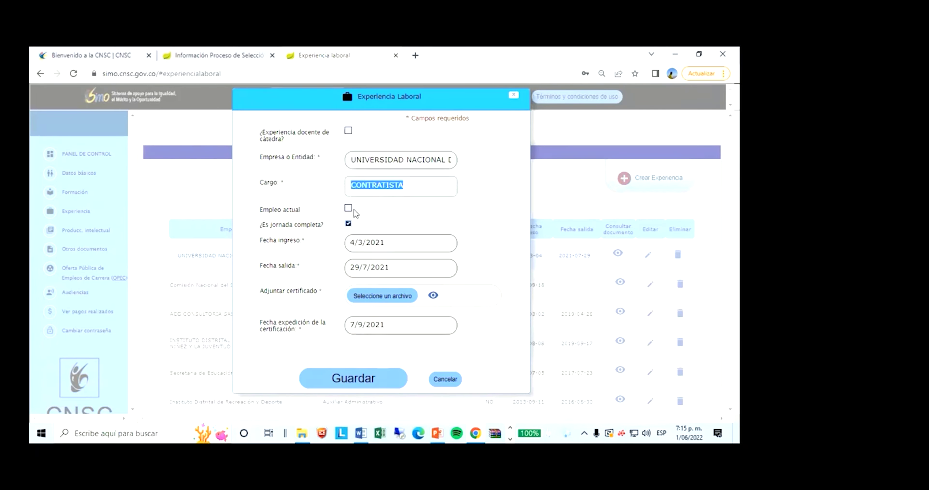
{"action": "left_click", "coordinate": [348, 208]}
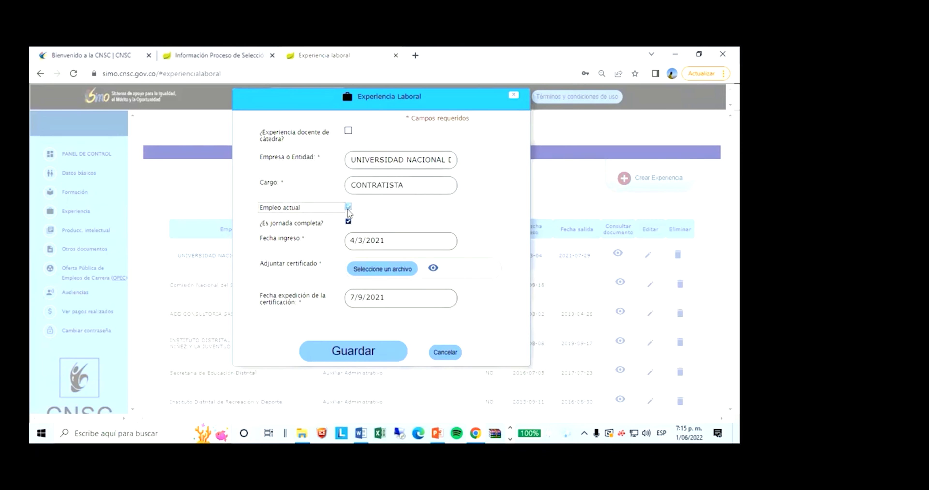
{"action": "left_click", "coordinate": [348, 207]}
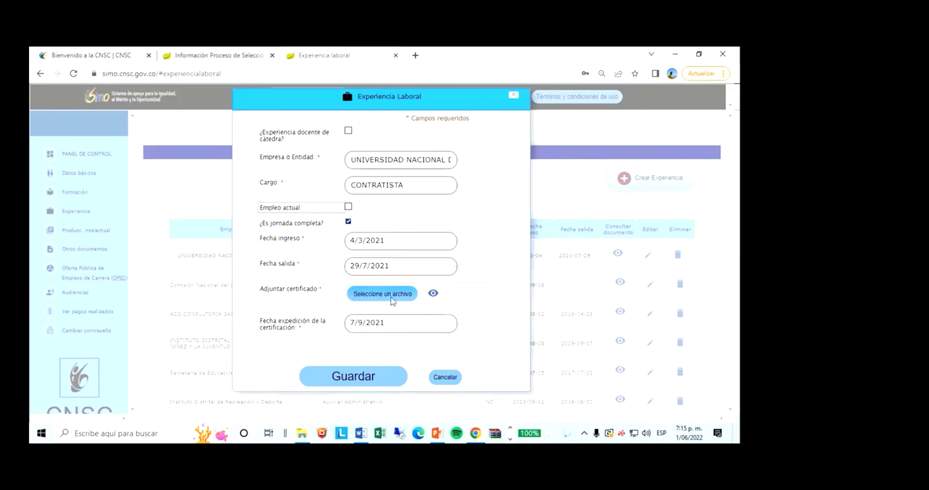
- Examine the certificate attached to the experience record, and open the replacement file selection without choosing a file
{"action": "left_click", "coordinate": [434, 294]}
{"action": "scroll", "coordinate": [368, 266], "scroll_direction": "down", "scroll_amount": 5}
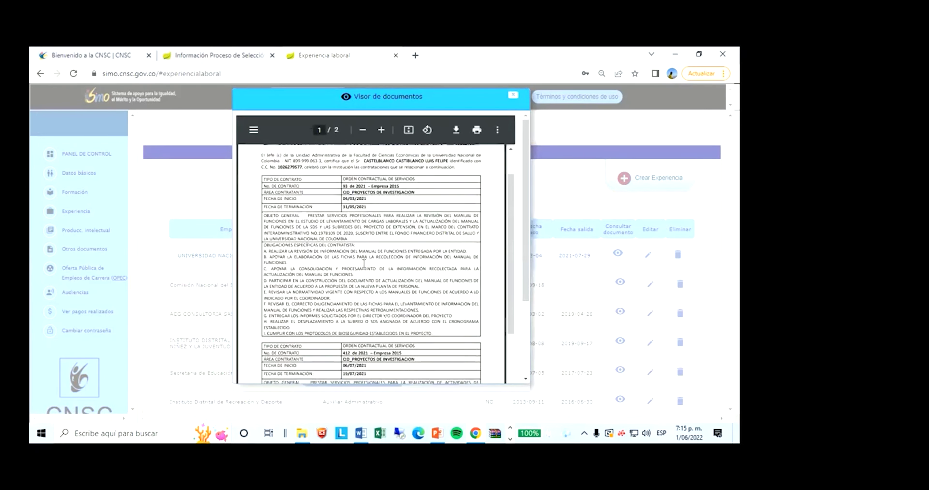
{"action": "scroll", "coordinate": [367, 265], "scroll_direction": "down", "scroll_amount": 10}
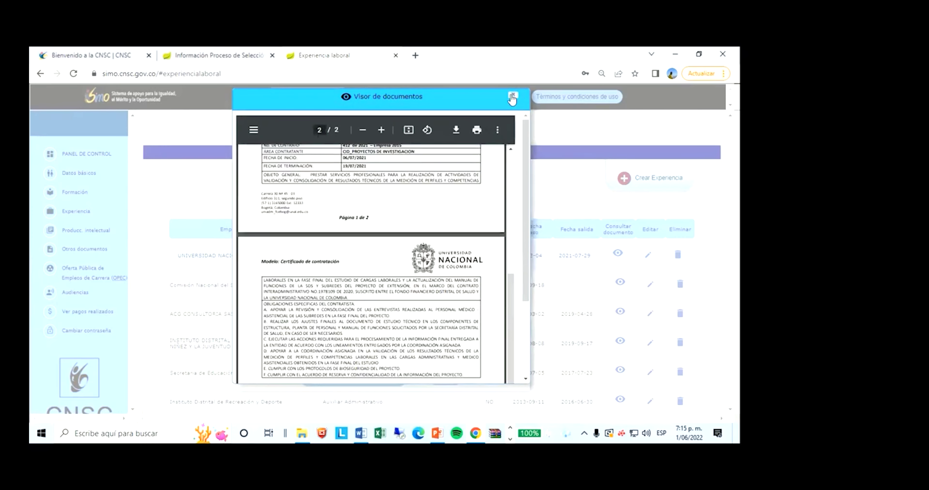
{"action": "left_click", "coordinate": [513, 95]}
{"action": "left_click", "coordinate": [390, 294]}
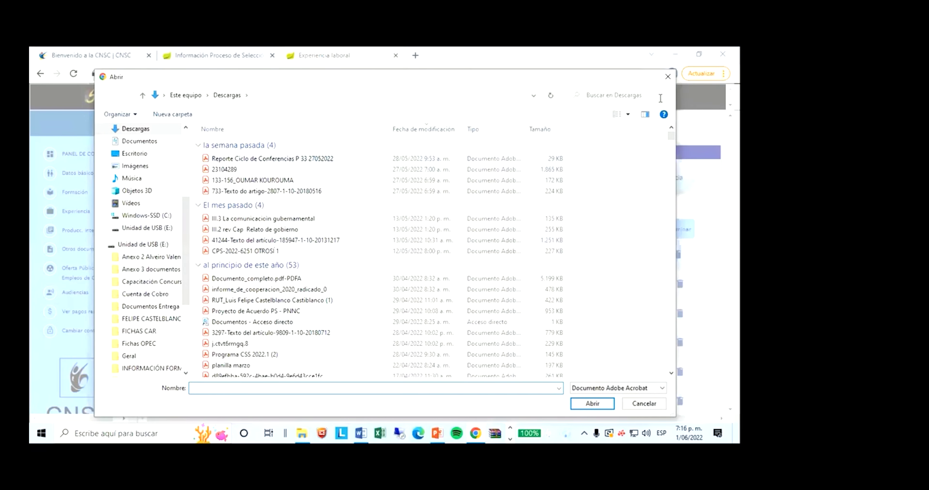
{"action": "left_click", "coordinate": [667, 77]}
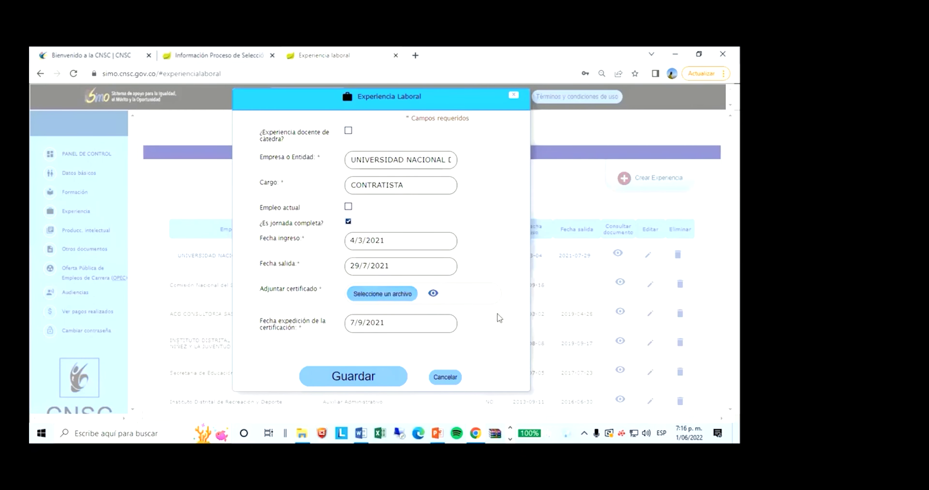
- Review both pages of the attached certificate, including its obligations, issue date and signature, and close the document viewer
{"action": "left_click", "coordinate": [433, 293]}
{"action": "scroll", "coordinate": [414, 245], "scroll_direction": "down", "scroll_amount": 10}
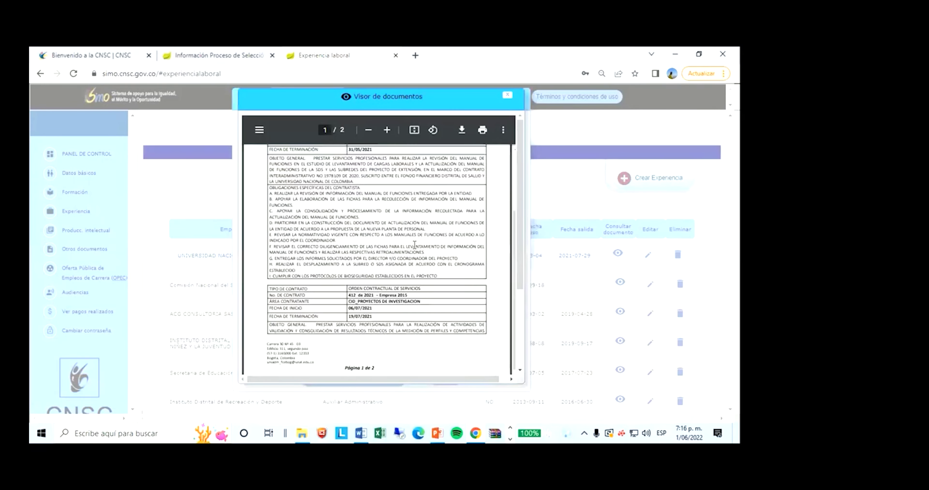
{"action": "scroll", "coordinate": [414, 245], "scroll_direction": "down", "scroll_amount": 4}
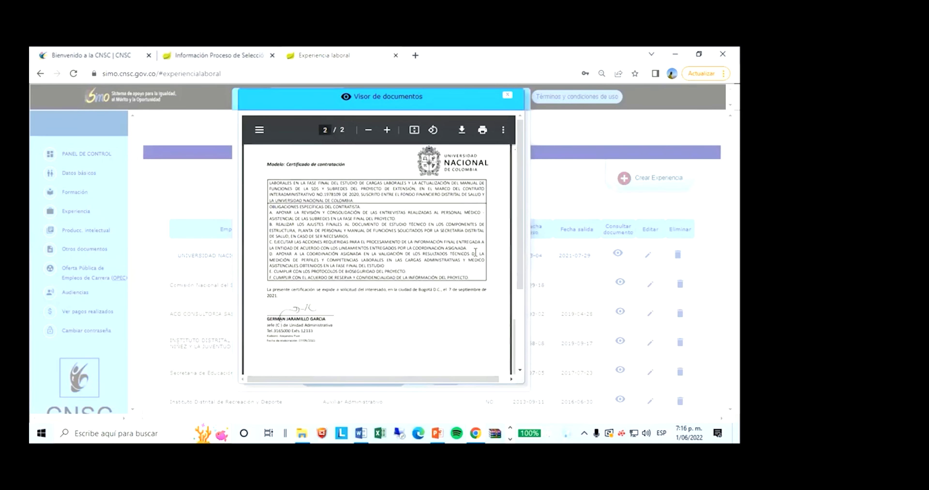
{"action": "scroll", "coordinate": [469, 261], "scroll_direction": "down", "scroll_amount": 3}
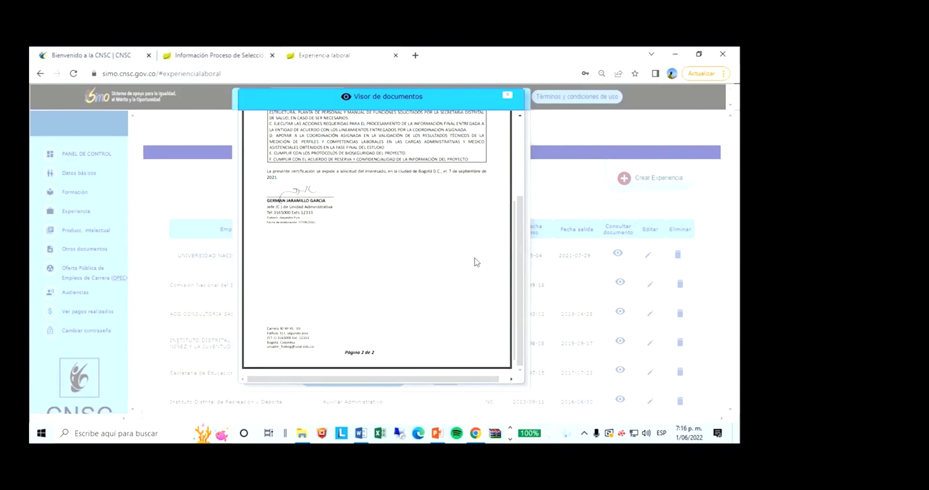
{"action": "scroll", "coordinate": [476, 263], "scroll_direction": "up", "scroll_amount": 1}
{"action": "scroll", "coordinate": [476, 262], "scroll_direction": "up", "scroll_amount": 4}
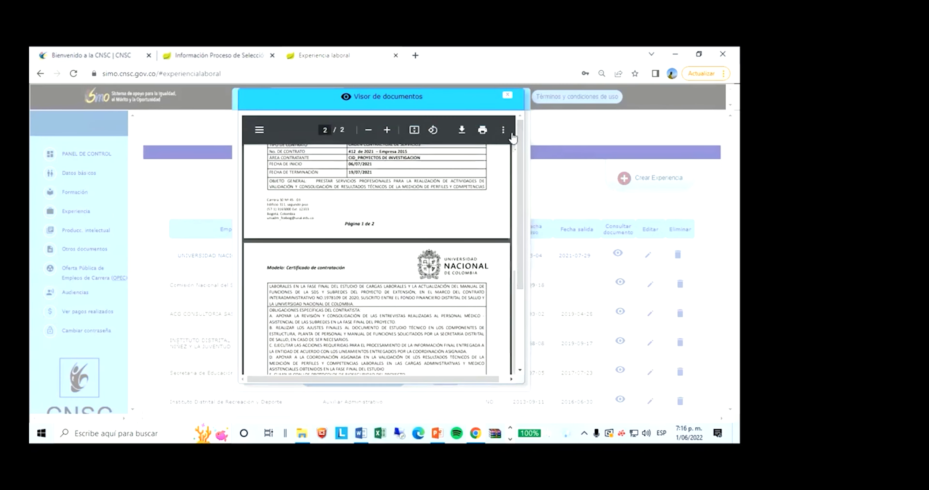
{"action": "left_click", "coordinate": [508, 96]}
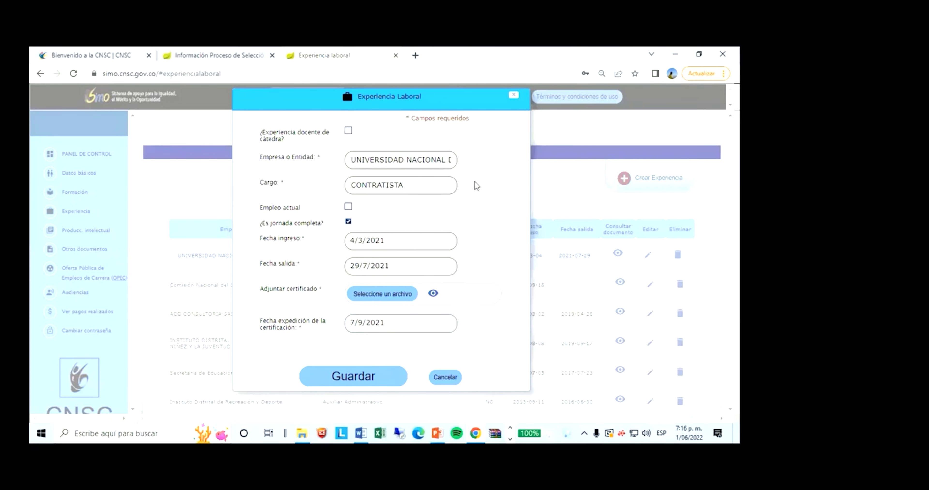
- Close the experience record without saving and highlight the ACG CONSULTORIA SAS entry in the list of experience certificates
{"action": "left_click", "coordinate": [512, 96]}
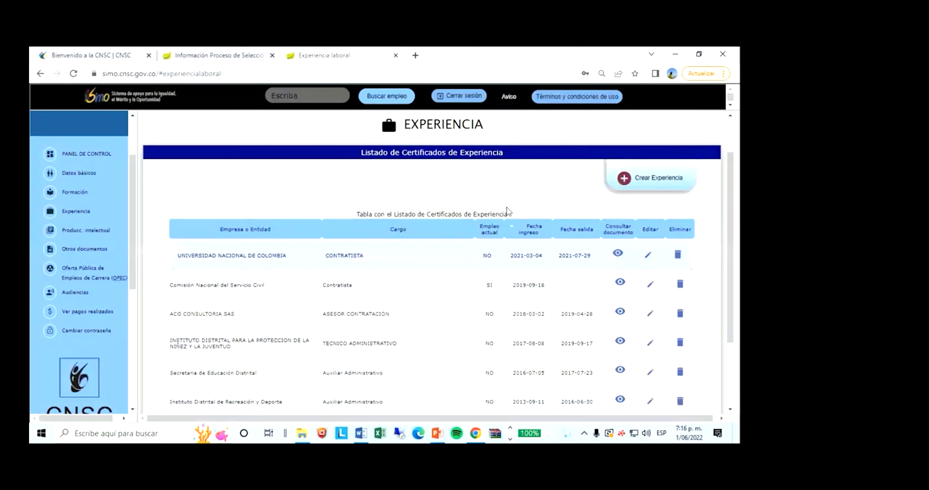
{"action": "scroll", "coordinate": [287, 244], "scroll_direction": "down", "scroll_amount": 2}
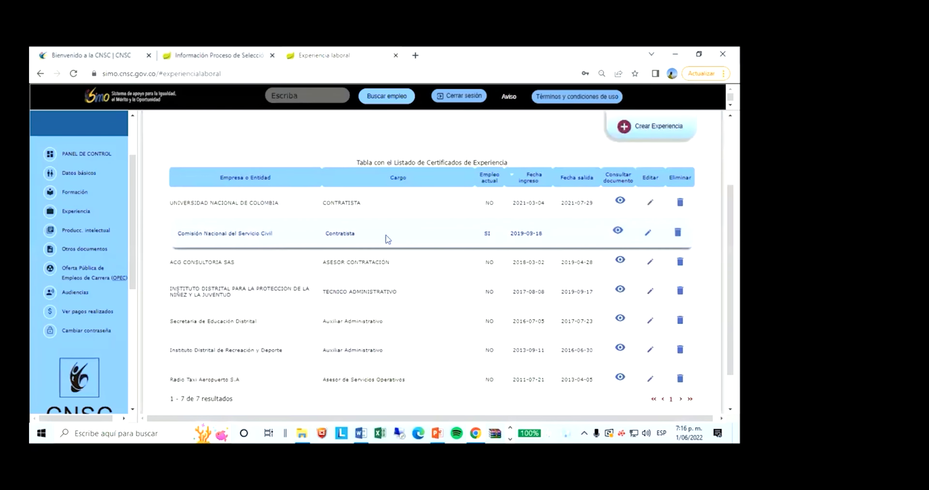
{"action": "left_click_drag", "start_coordinate": [178, 262], "coordinate": [616, 266]}
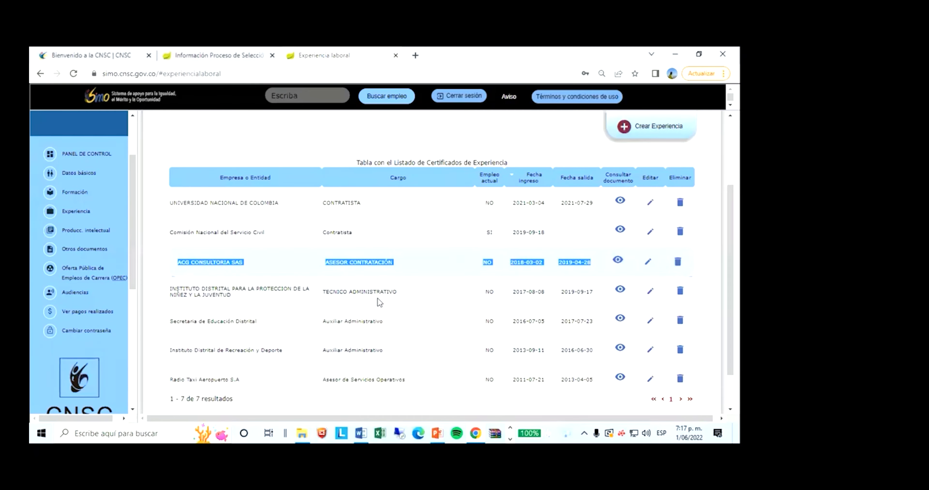
- Switch to the PowerPoint presentation and display slide 3, "Fechas de inscripción"
{"action": "key", "text": "alt+Tab"}
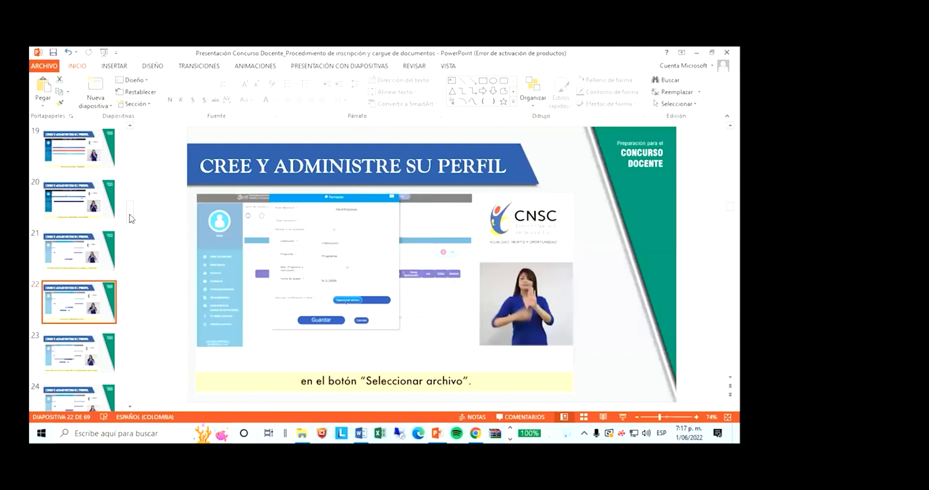
{"action": "left_click_drag", "start_coordinate": [131, 218], "coordinate": [131, 155]}
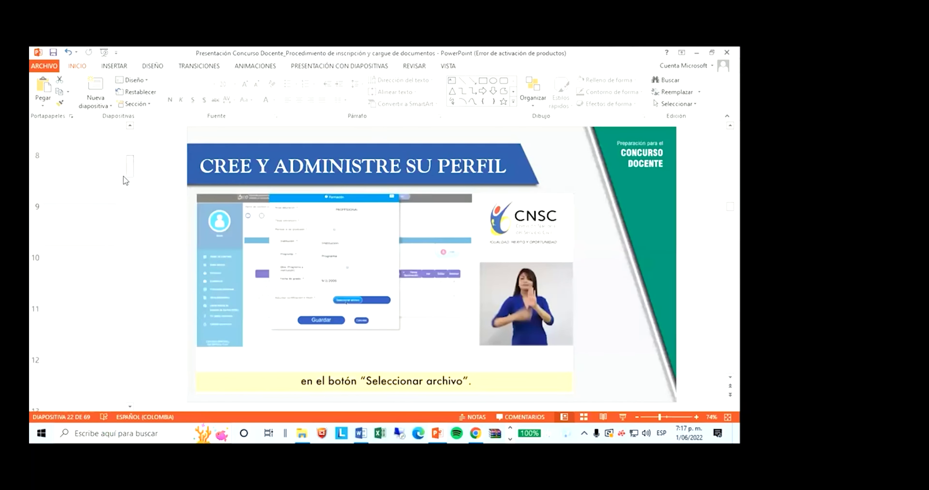
{"action": "scroll", "coordinate": [121, 192], "scroll_direction": "up", "scroll_amount": 1}
{"action": "left_click", "coordinate": [80, 252]}
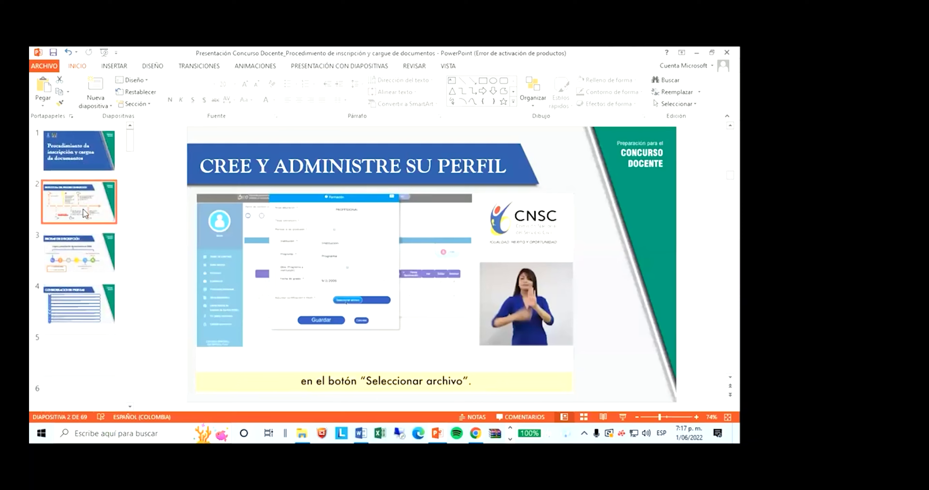
{"action": "scroll", "coordinate": [518, 274], "scroll_direction": "down", "scroll_amount": 1}
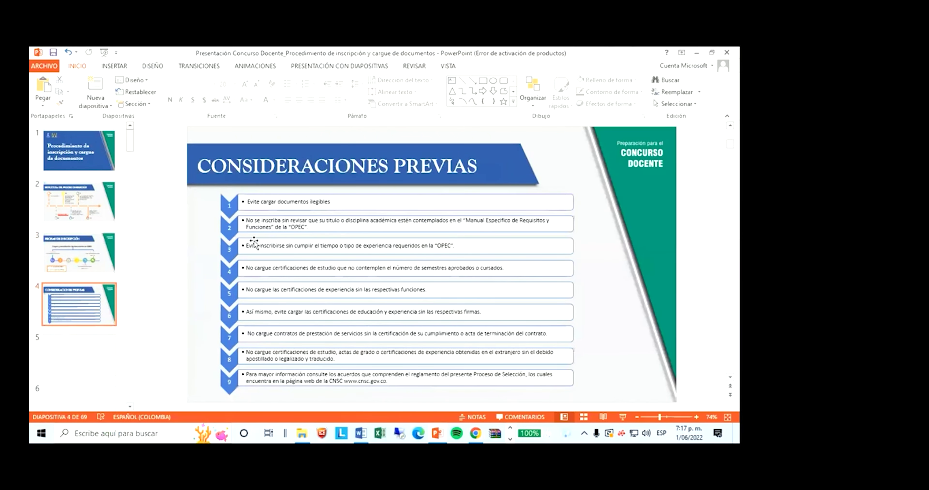
{"action": "scroll", "coordinate": [252, 244], "scroll_direction": "up", "scroll_amount": 1}
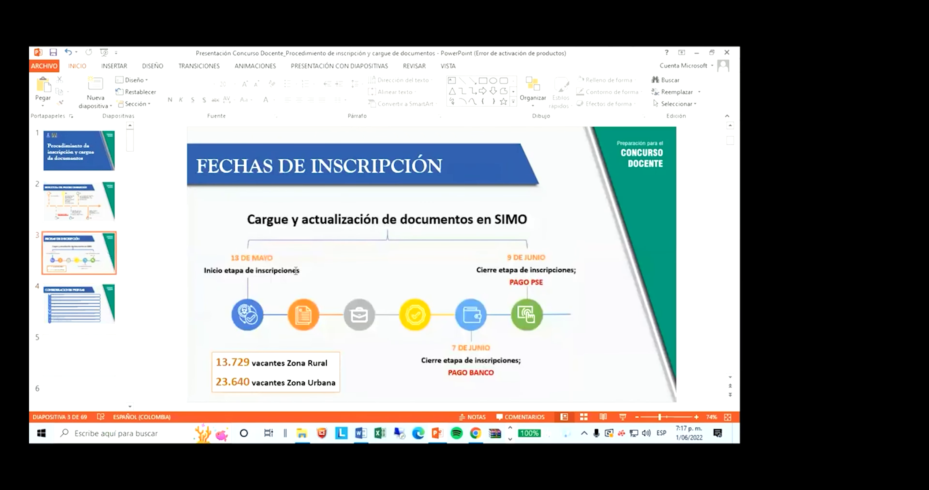
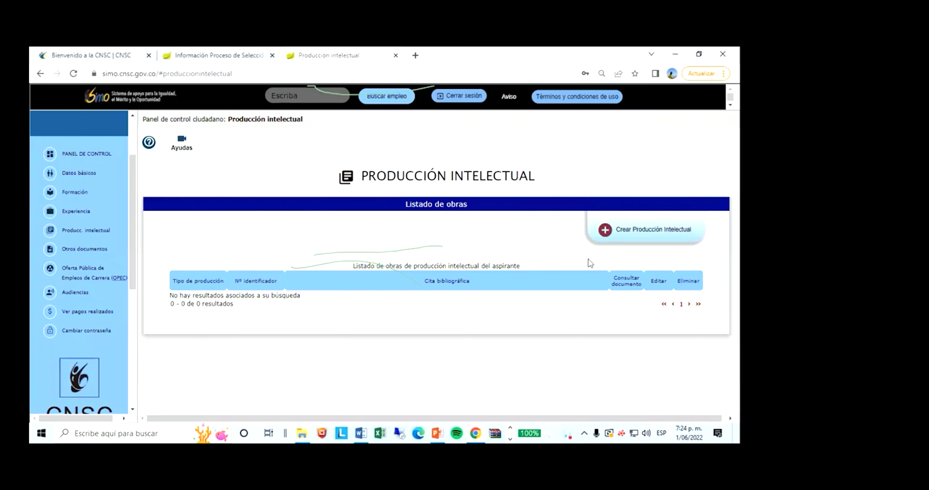
- Open the form for a new intellectual production to view its required fields, and close it without saving
{"action": "left_click", "coordinate": [636, 237]}
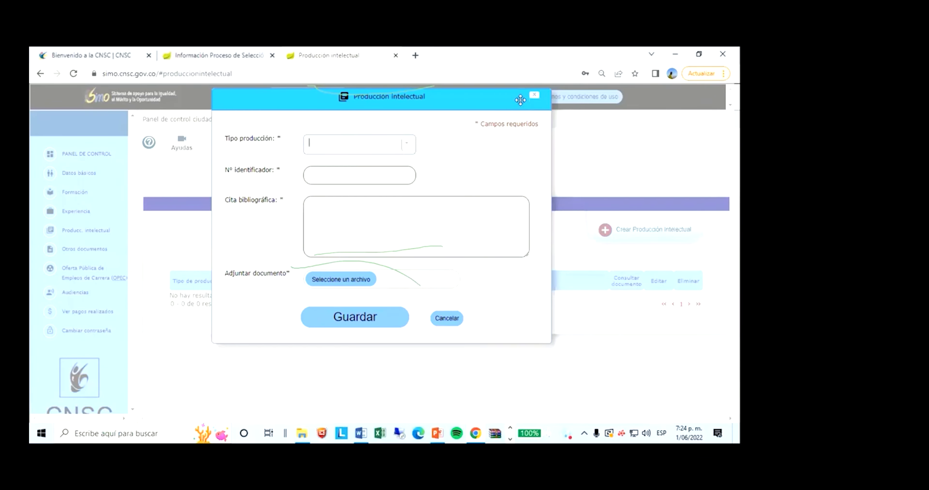
{"action": "left_click", "coordinate": [533, 98]}
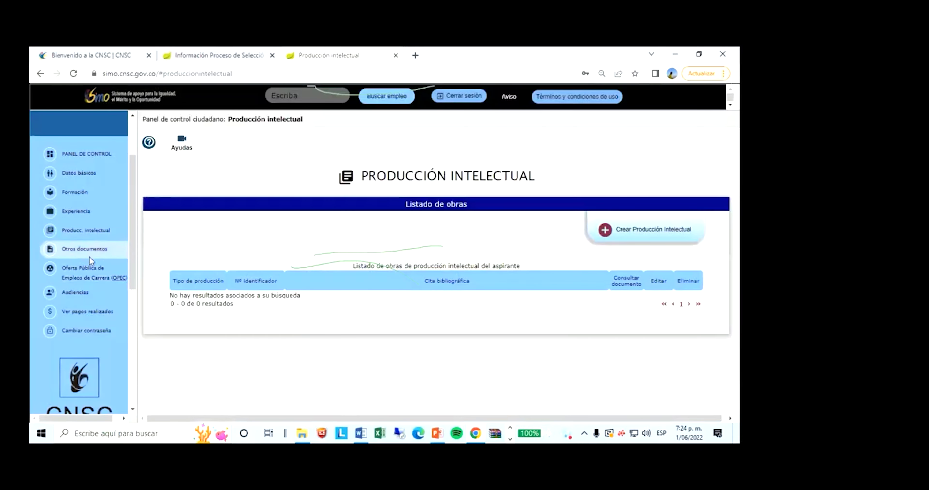
- Open the public job offer (OPEC) search page and clear the annotations drawn over the shared screen
{"action": "left_click", "coordinate": [90, 276]}
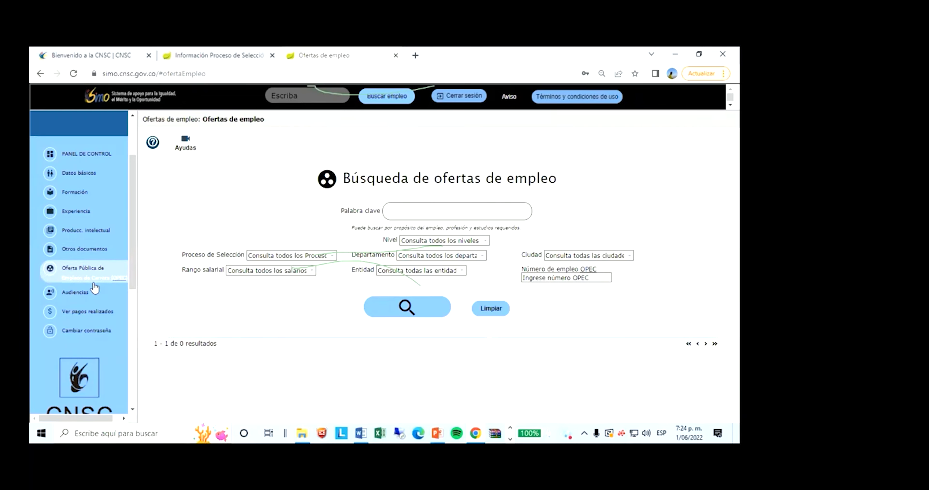
{"action": "left_click", "coordinate": [102, 285]}
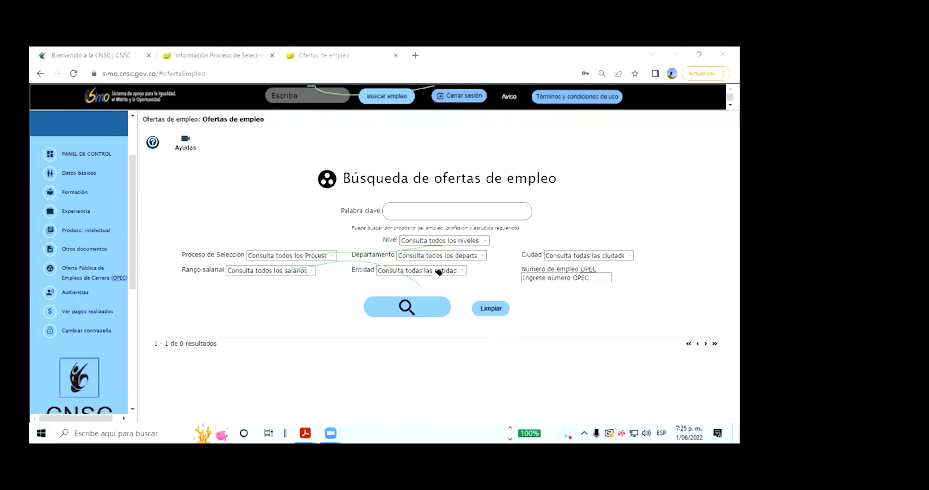
{"action": "left_click", "coordinate": [424, 247]}
{"action": "left_click", "coordinate": [394, 266]}
{"action": "left_click", "coordinate": [704, 154]}
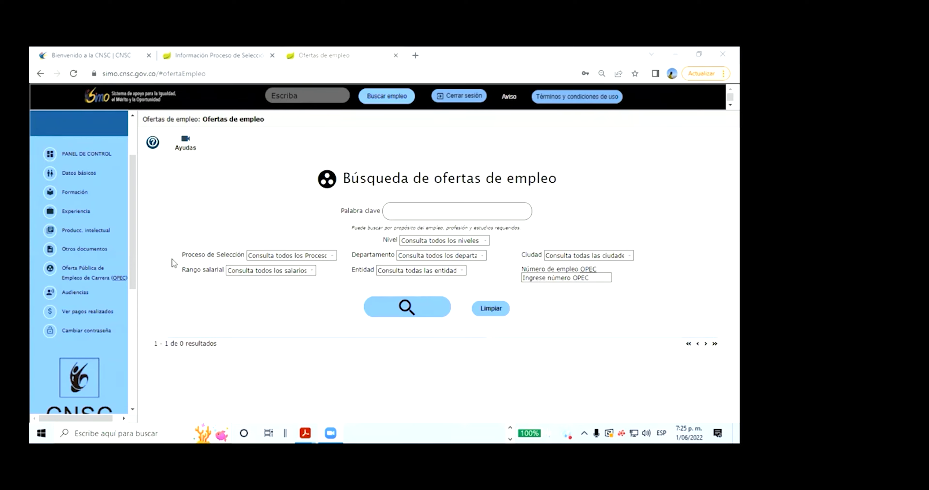
- Go to the "Otros documentos" section of the applicant's profile
{"action": "scroll", "coordinate": [134, 238], "scroll_direction": "up", "scroll_amount": 2}
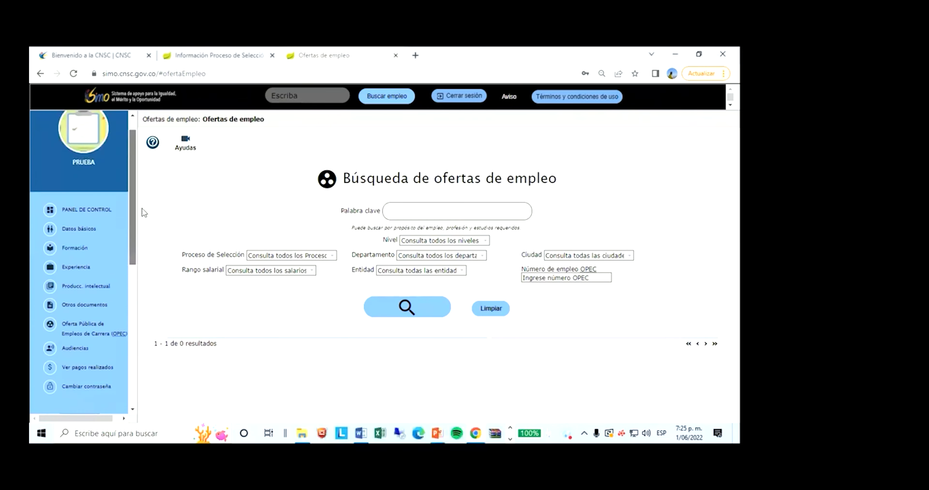
{"action": "left_click", "coordinate": [92, 324]}
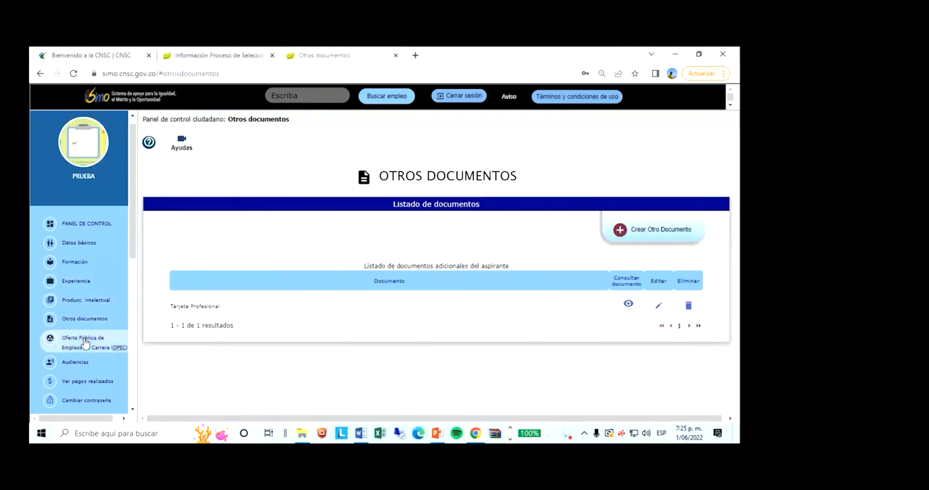
{"action": "left_click", "coordinate": [94, 345]}
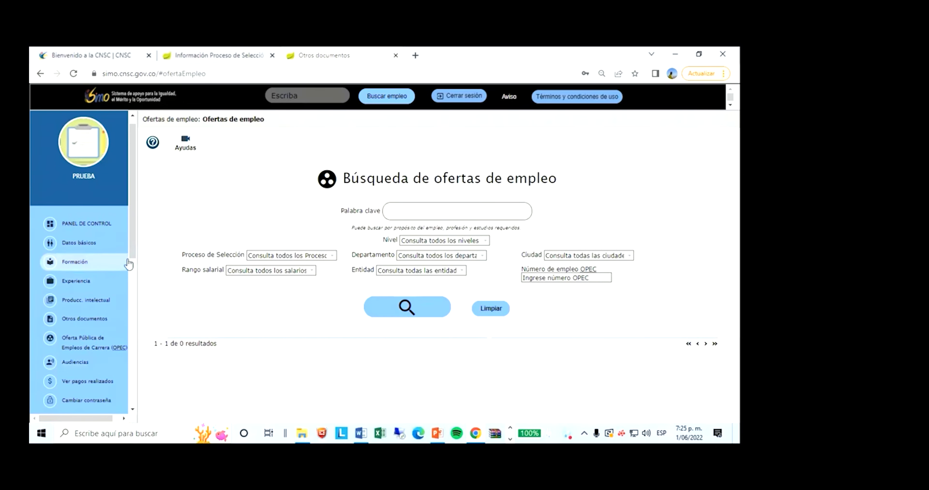
{"action": "left_click", "coordinate": [84, 319]}
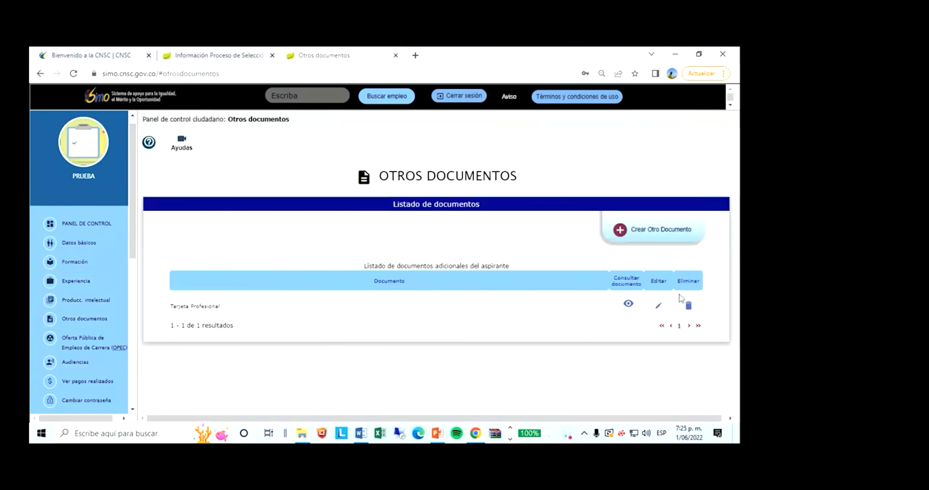
- Open the Tarjeta Profesional document for editing, choose Libreta Militar as its type, and close the form without saving
{"action": "left_click", "coordinate": [673, 237]}
{"action": "left_click", "coordinate": [659, 304]}
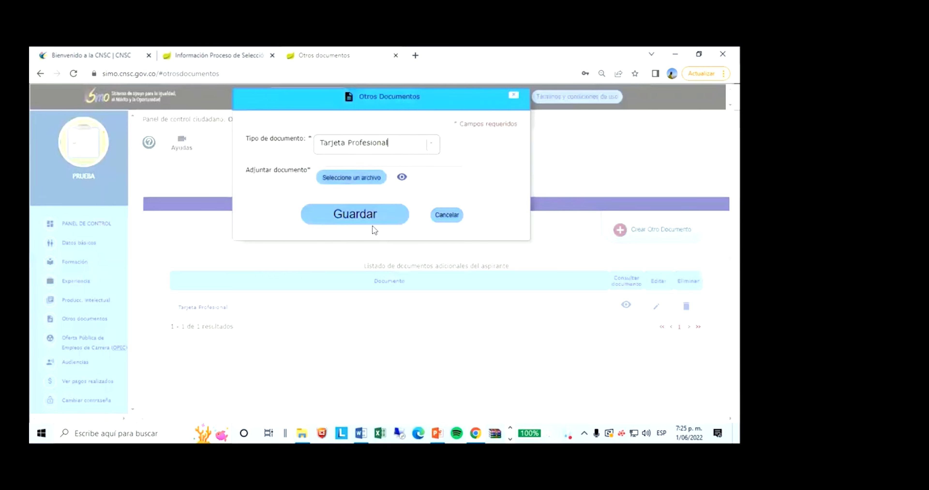
{"action": "left_click", "coordinate": [431, 146]}
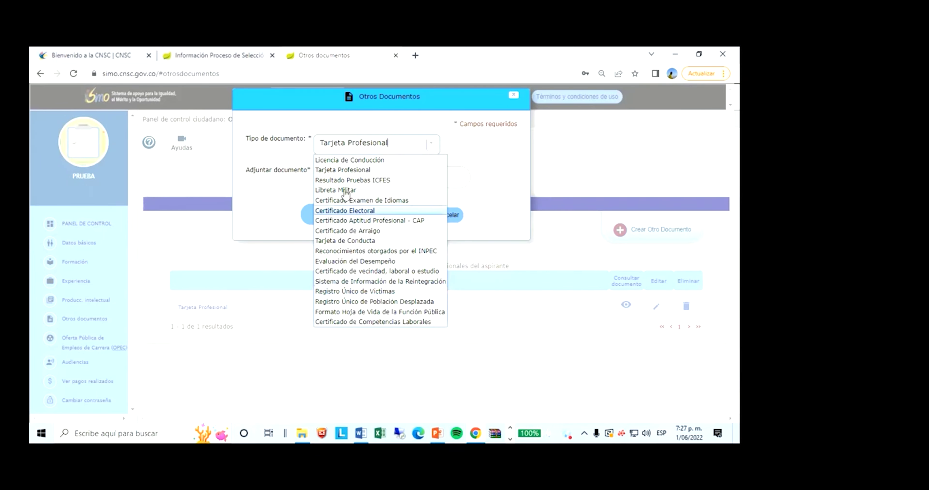
{"action": "left_click", "coordinate": [363, 191]}
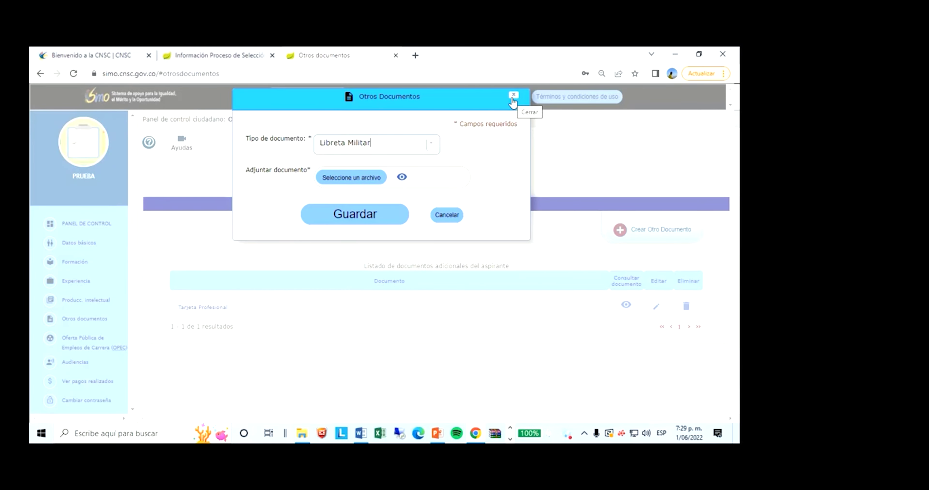
{"action": "left_click_drag", "start_coordinate": [512, 99], "coordinate": [514, 99]}
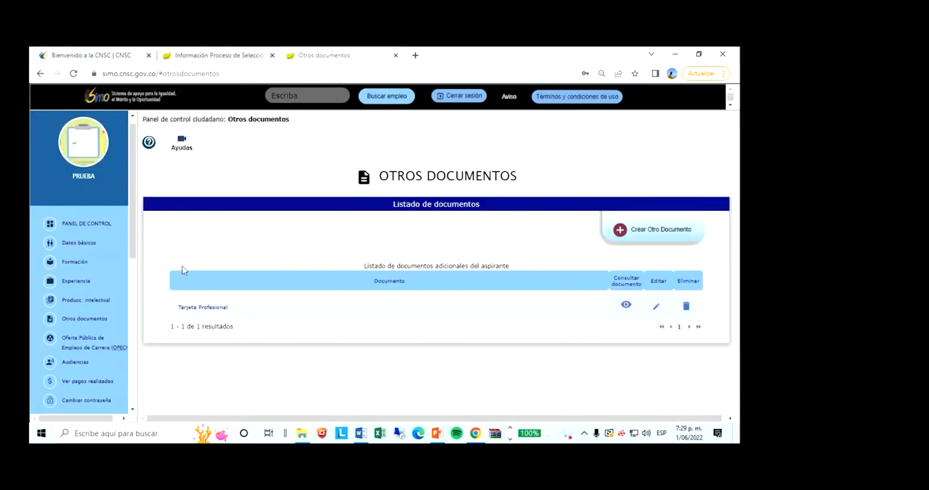